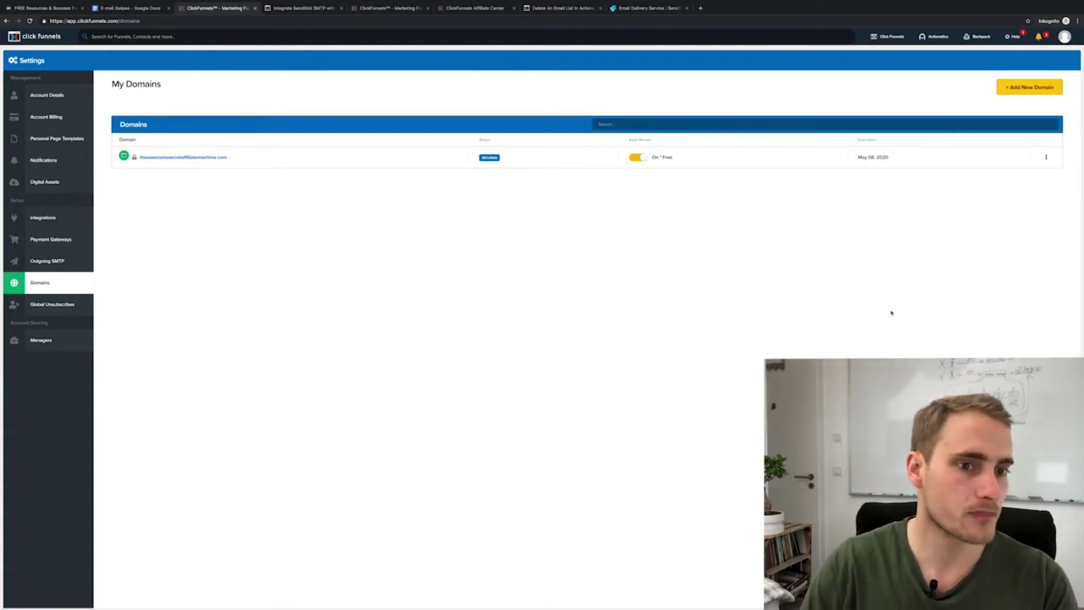
Open the account's Domains settings and check the expiration date of the registered domain.
left_click(1065, 36)
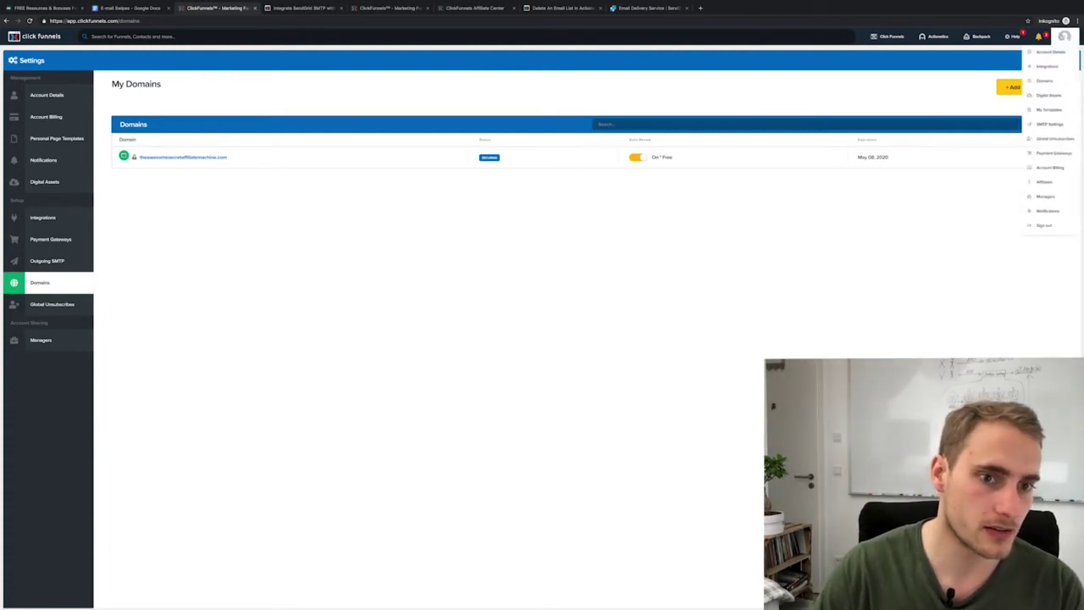
left_click(1054, 85)
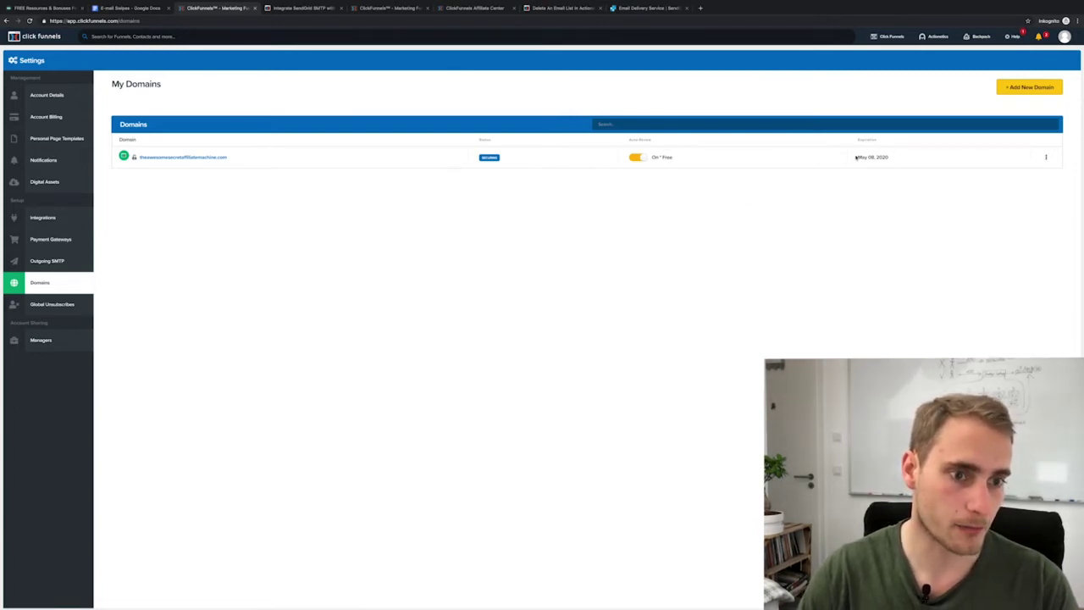
left_click_drag(857, 157, 926, 159)
left_click(927, 160)
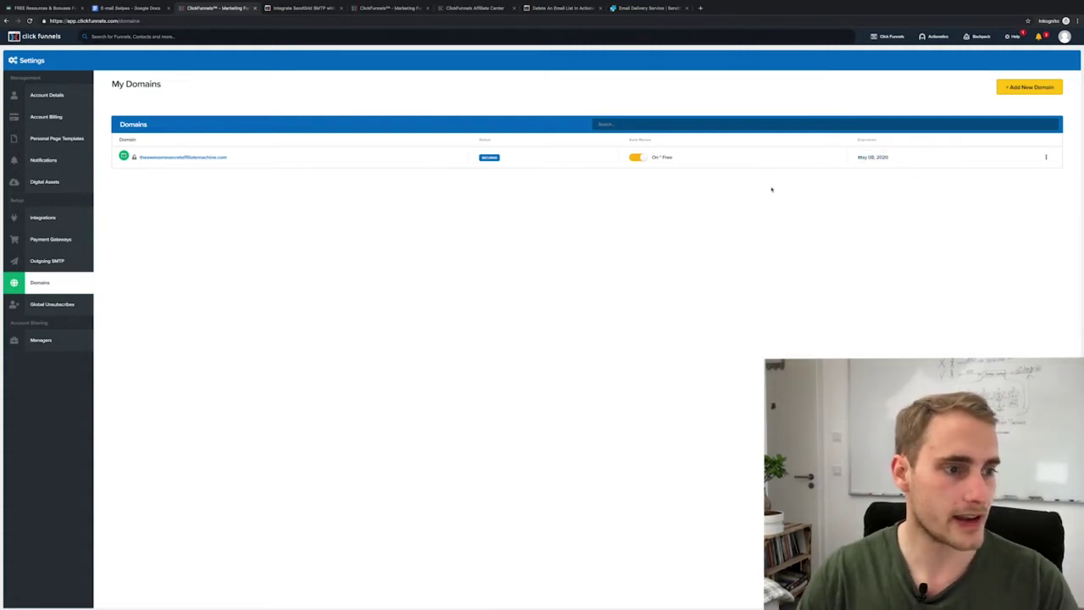
Open the Outgoing SMTP settings in ClickFunnels, and switch to the SendGrid website.
left_click(51, 260)
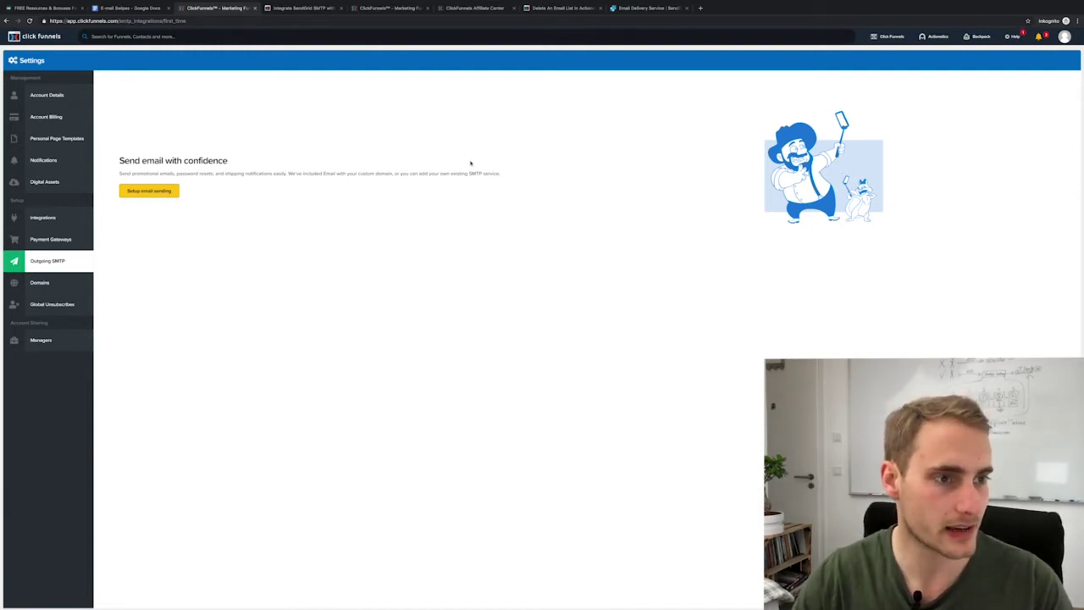
left_click(649, 9)
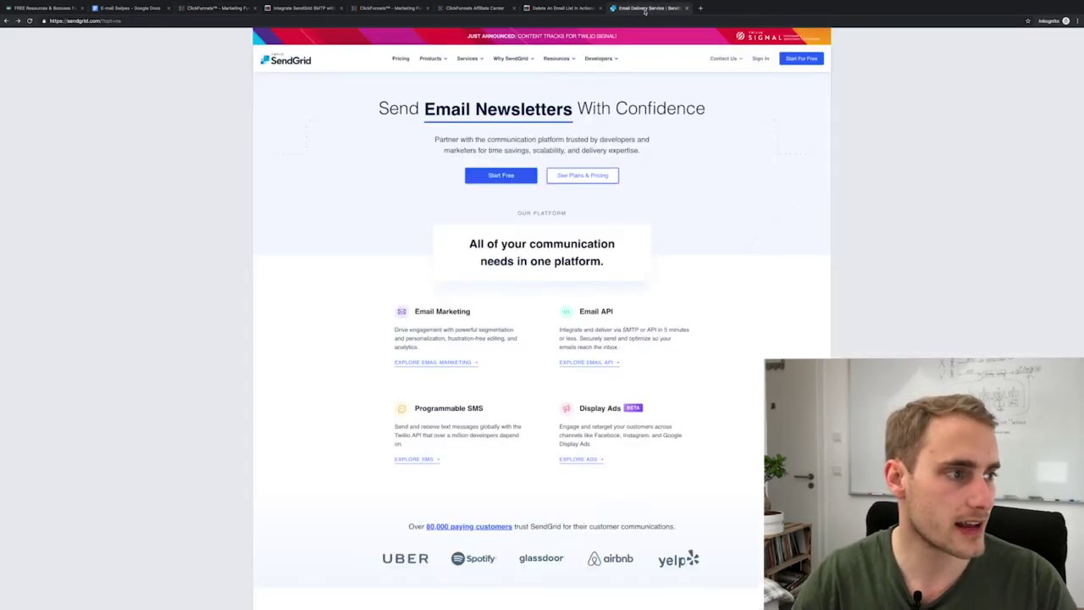
left_click(71, 21)
left_click(88, 22)
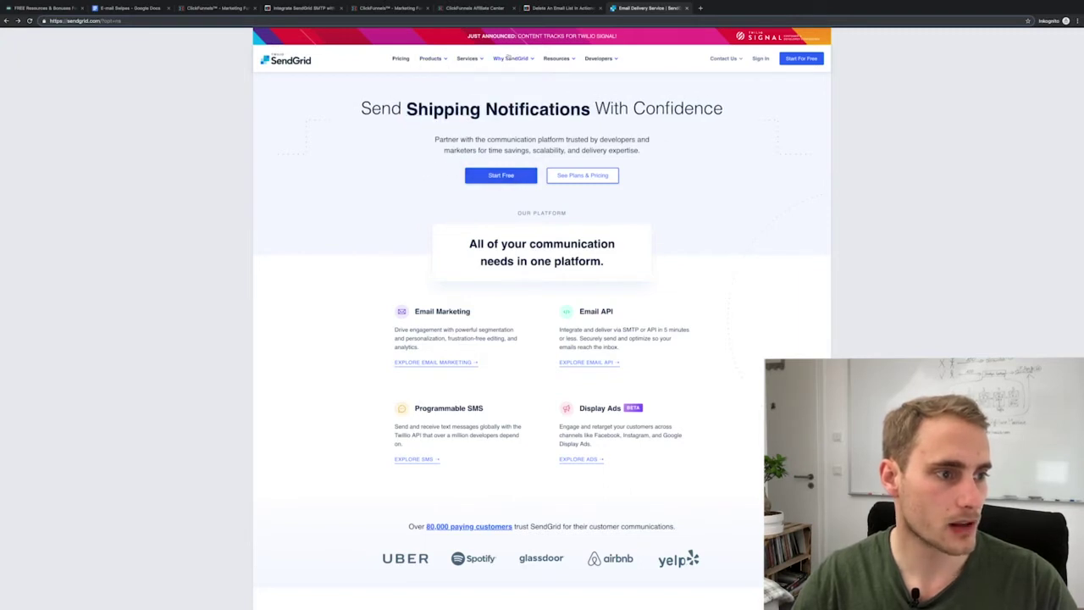
Select the Free plan on SendGrid's pricing page and start the free sign-up.
left_click(401, 59)
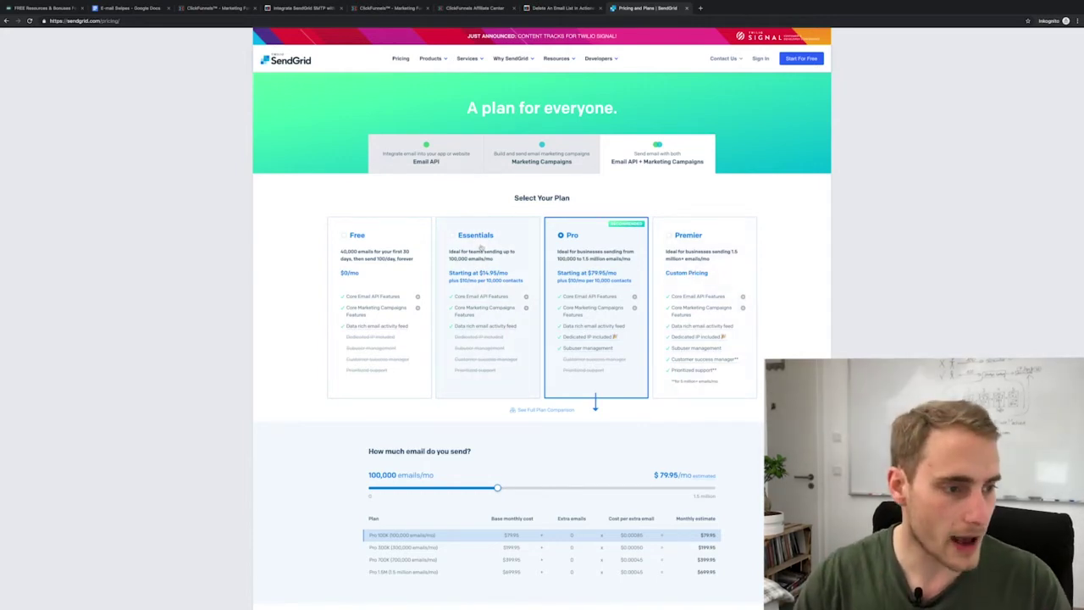
left_click(355, 240)
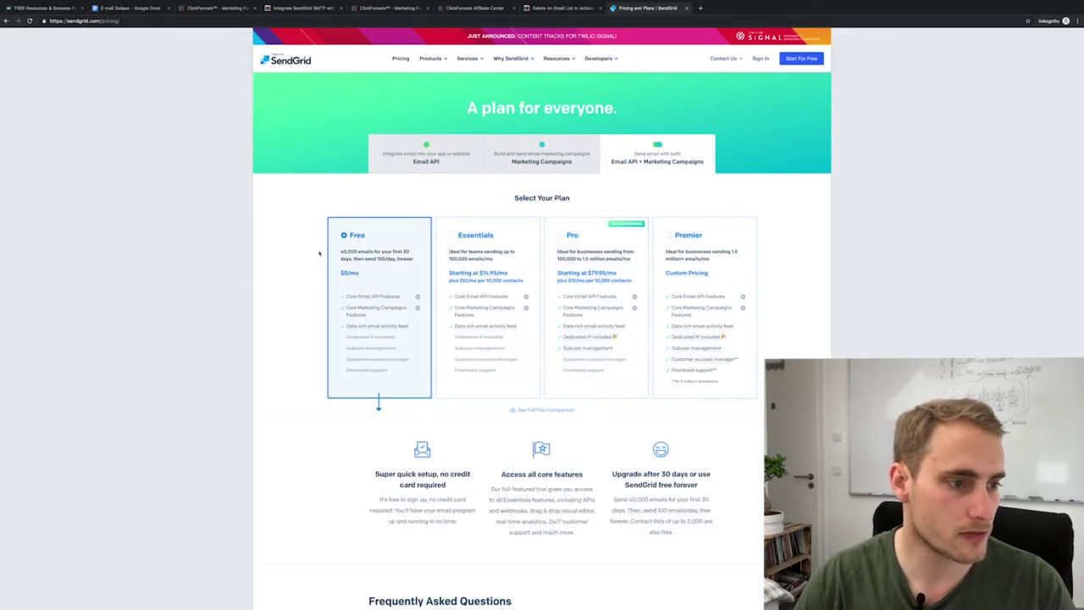
scroll(415, 449, "down", 3)
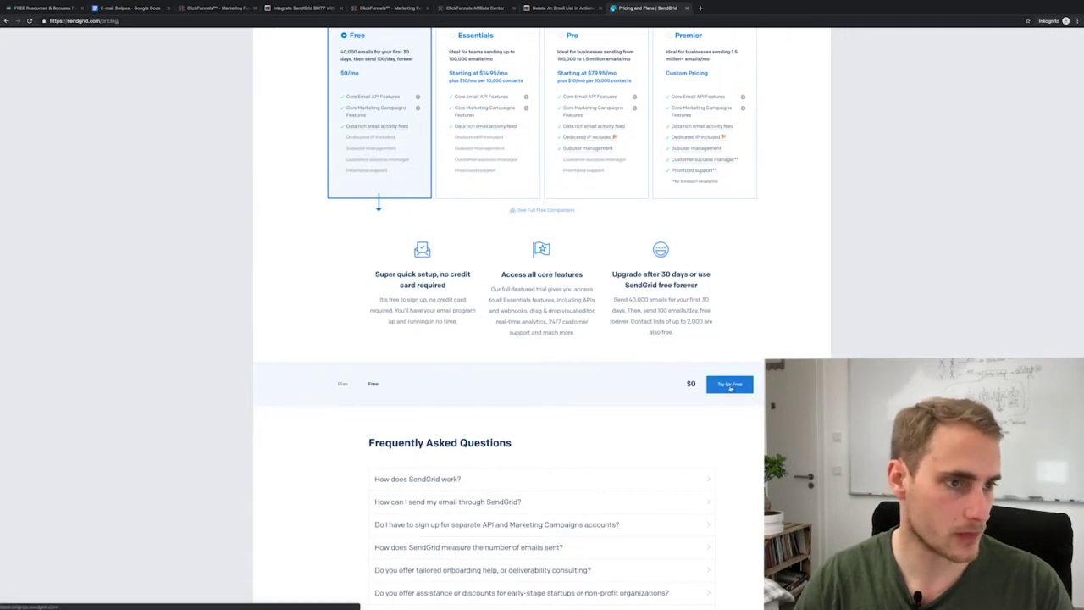
left_click(729, 385)
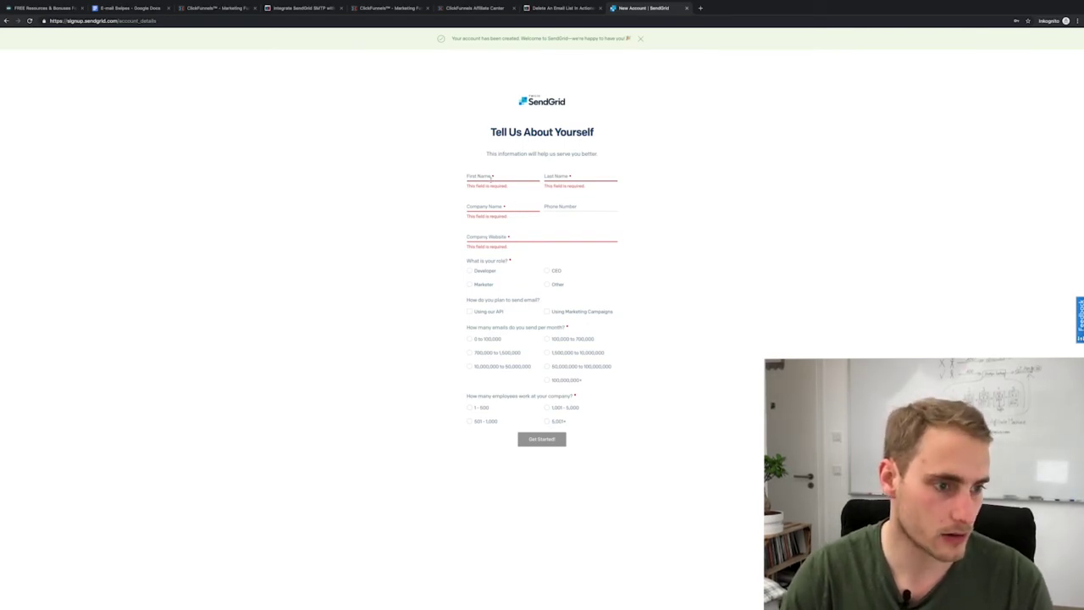
Set the SendGrid profile's role to Other, monthly emails to 0 to 100,000 and company employees to 1 - 500.
left_click(547, 272)
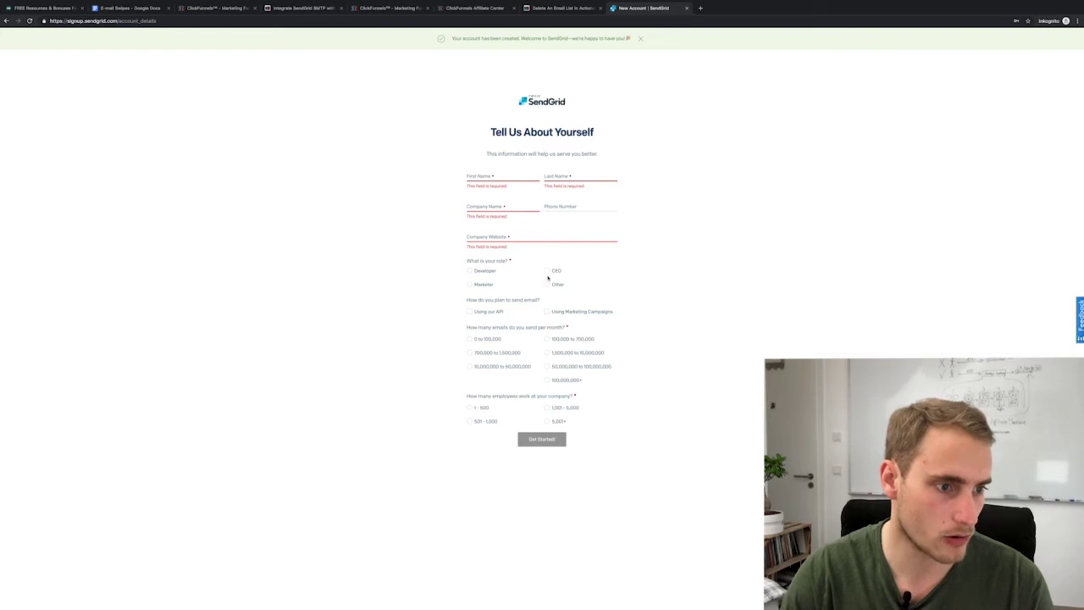
left_click(547, 284)
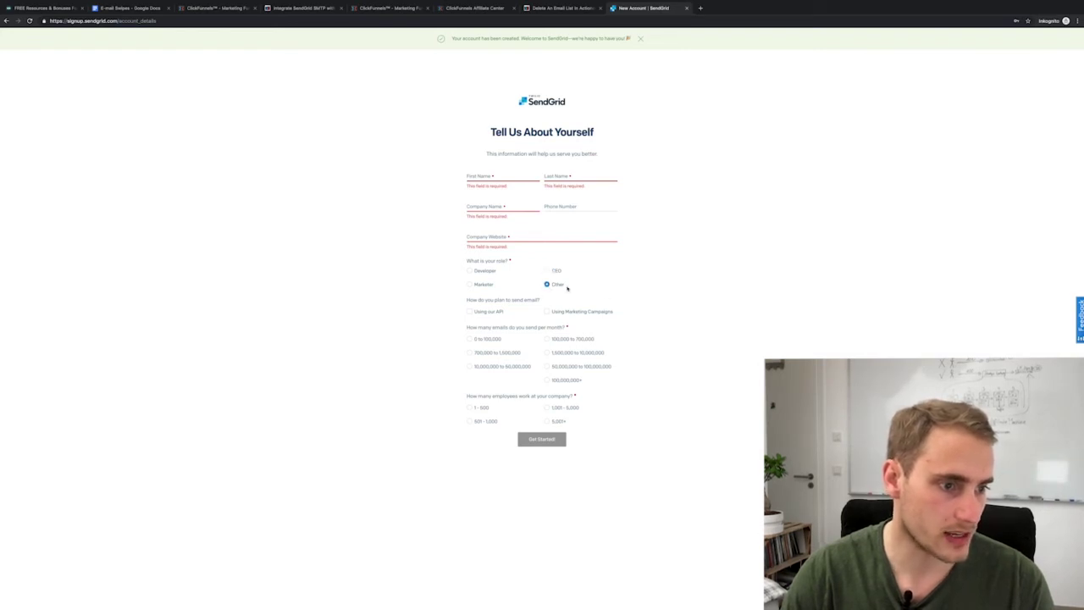
left_click(470, 339)
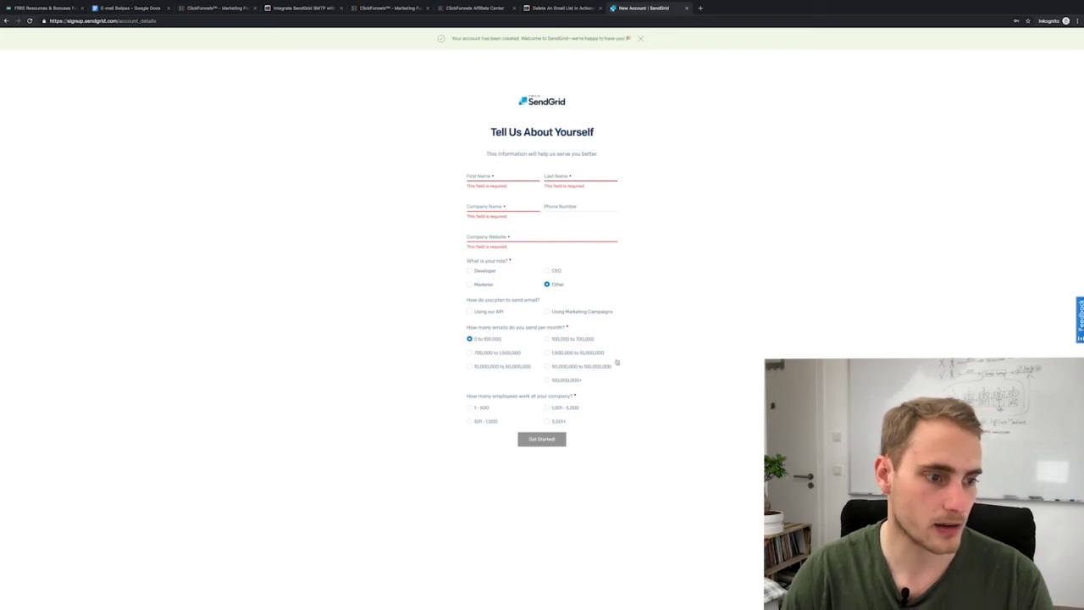
left_click(470, 407)
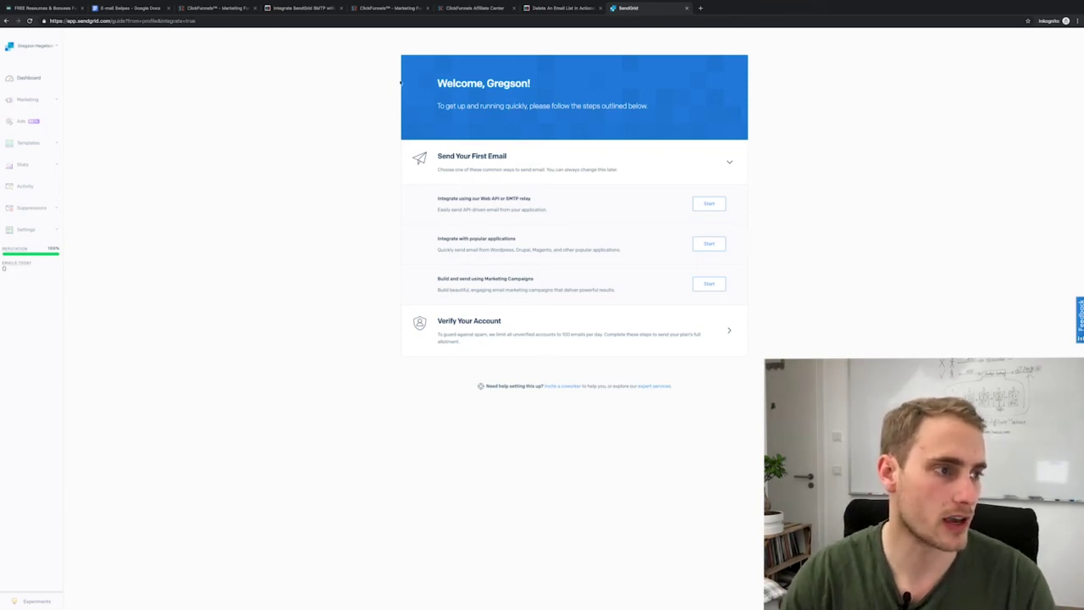
Switch back to ClickFunnels, open the SMTP settings and start a new SMTP integration, looking over its whole form.
left_click(215, 8)
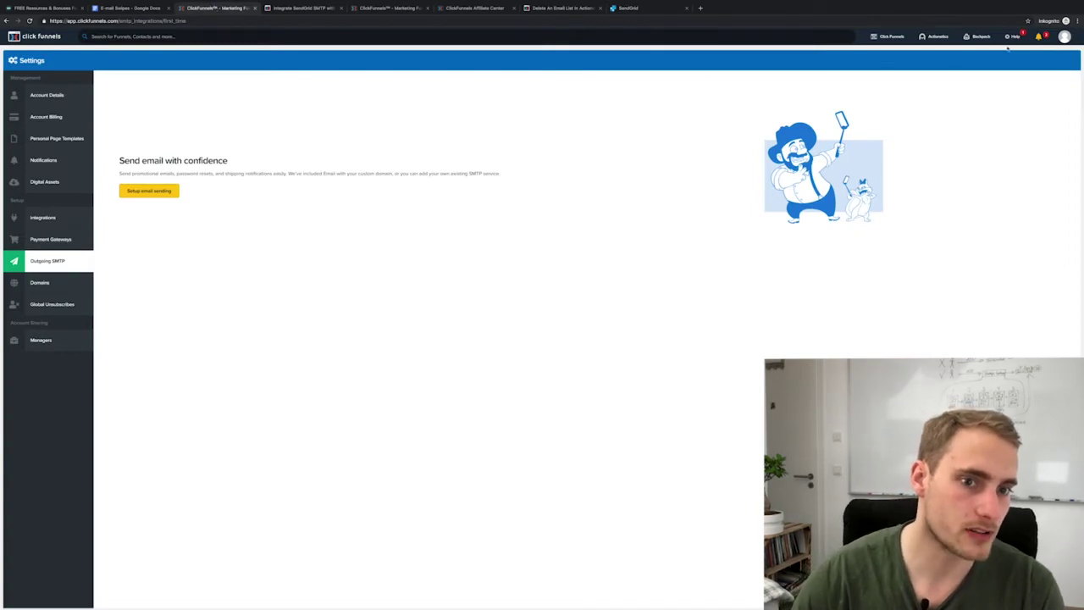
mouse_move(1059, 37)
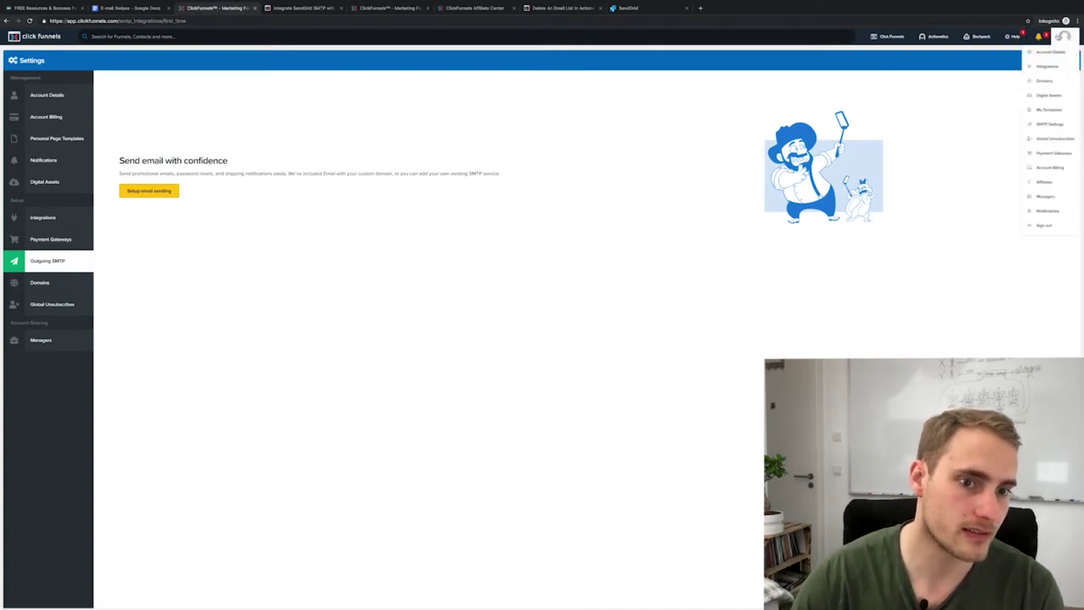
left_click(1042, 128)
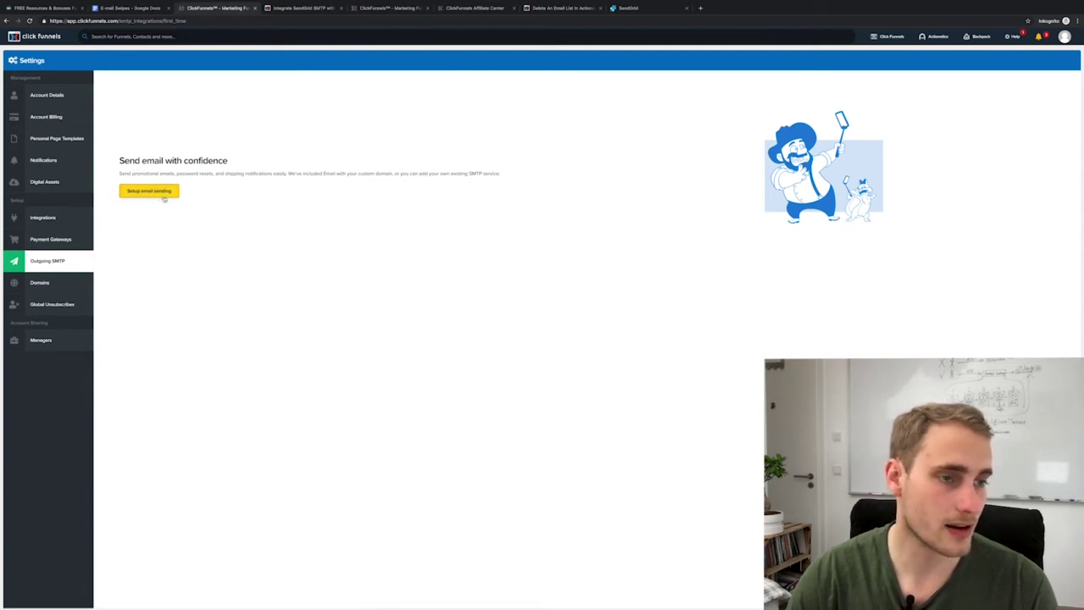
left_click(147, 194)
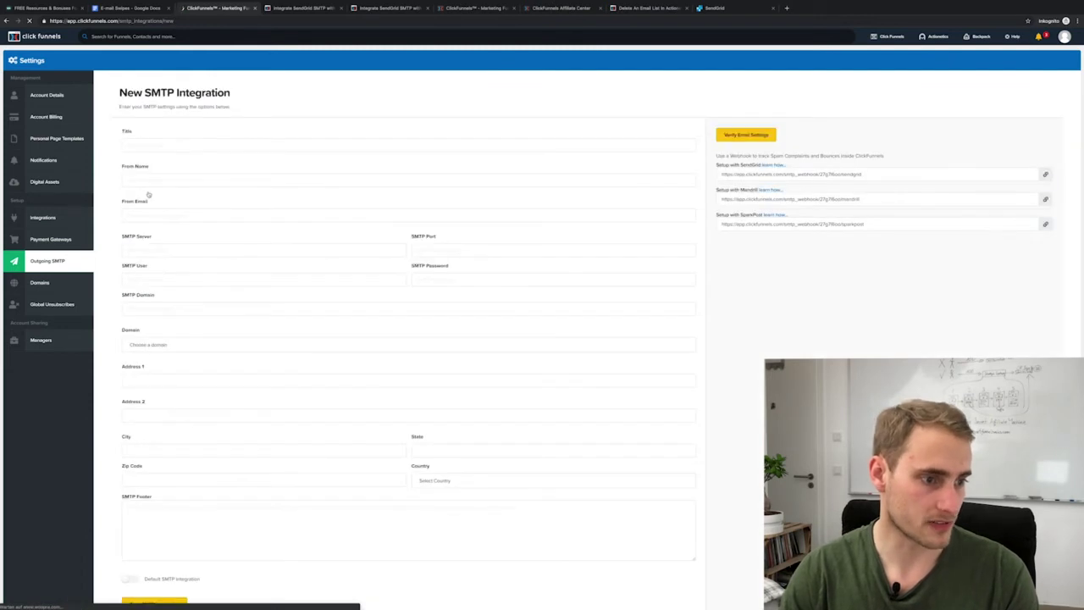
scroll(343, 362, "down", 1)
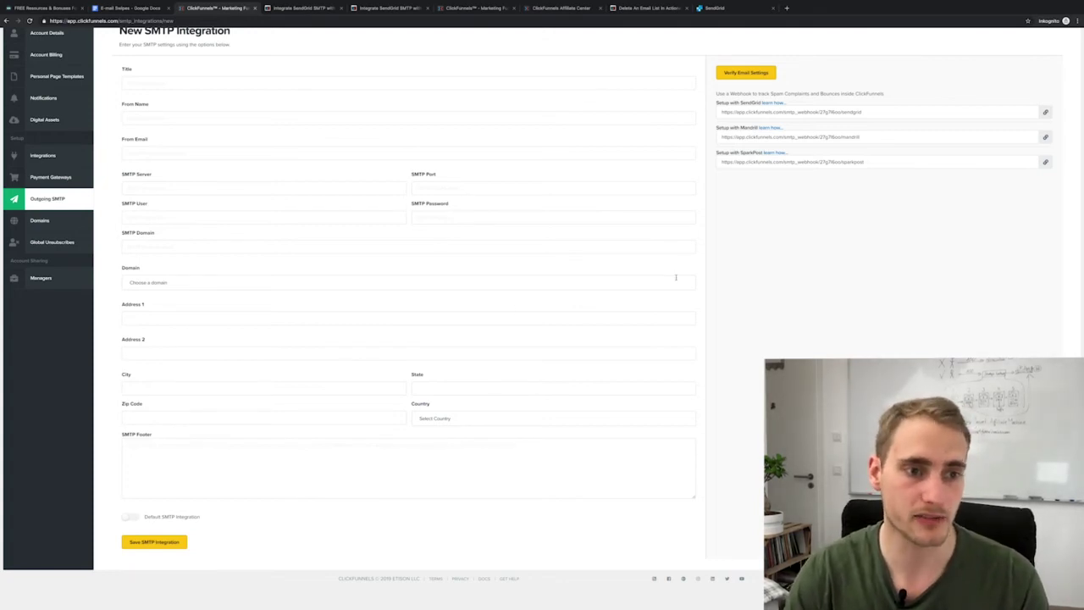
scroll(675, 277, "up", 2)
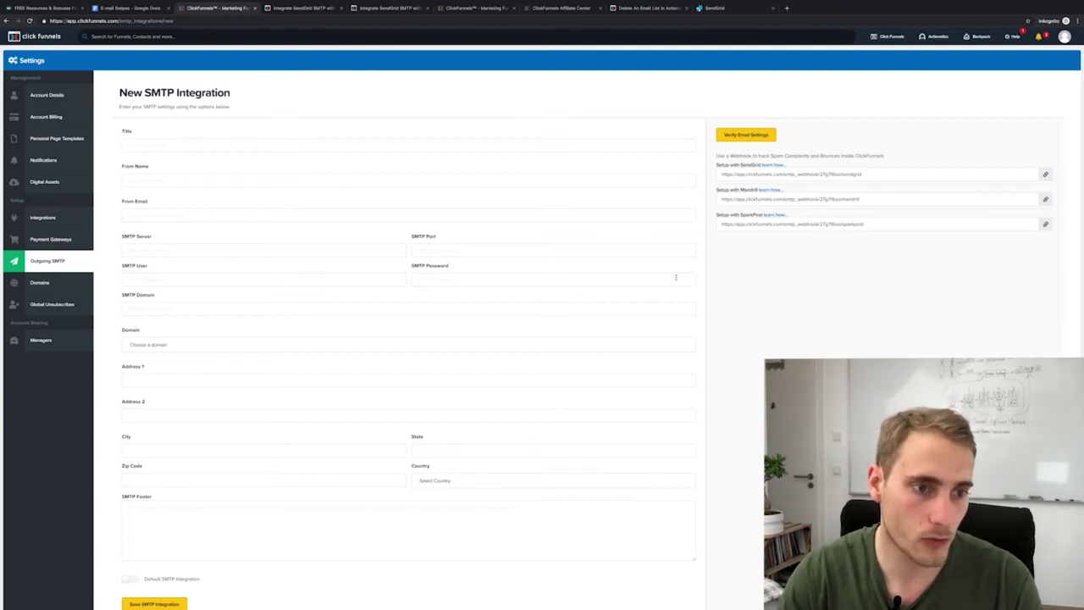
Open the SendGrid setup guide linked from the integration form and briefly play its embedded video.
left_click(770, 167)
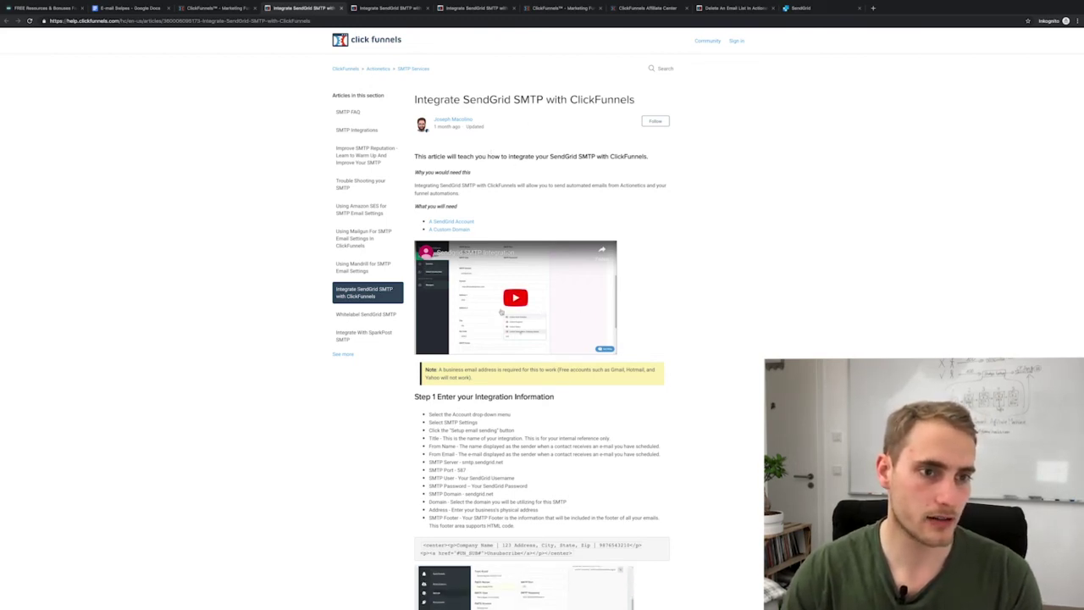
left_click(803, 10)
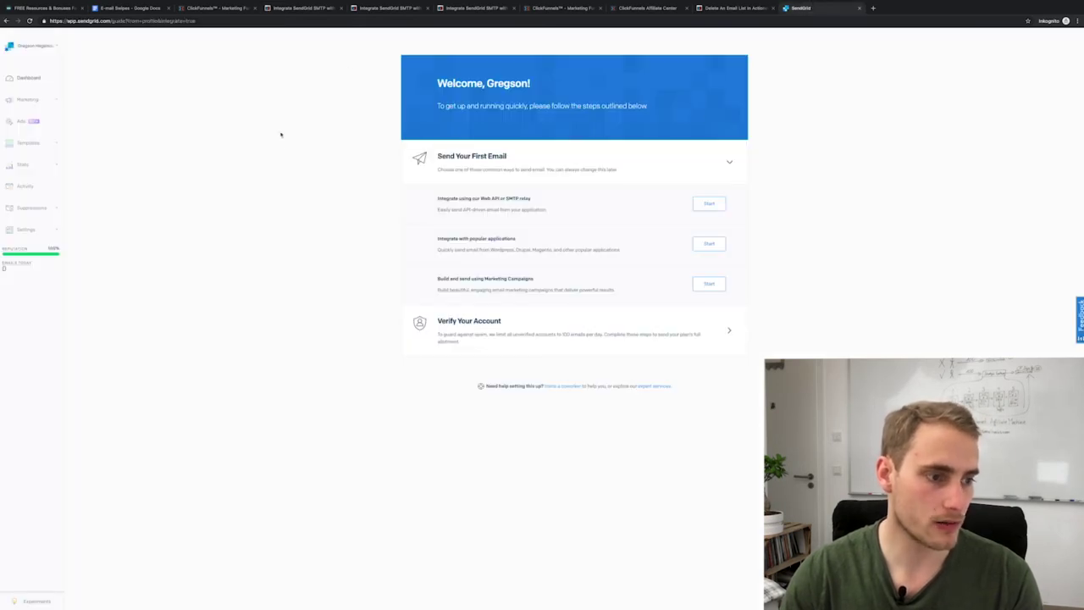
left_click(224, 10)
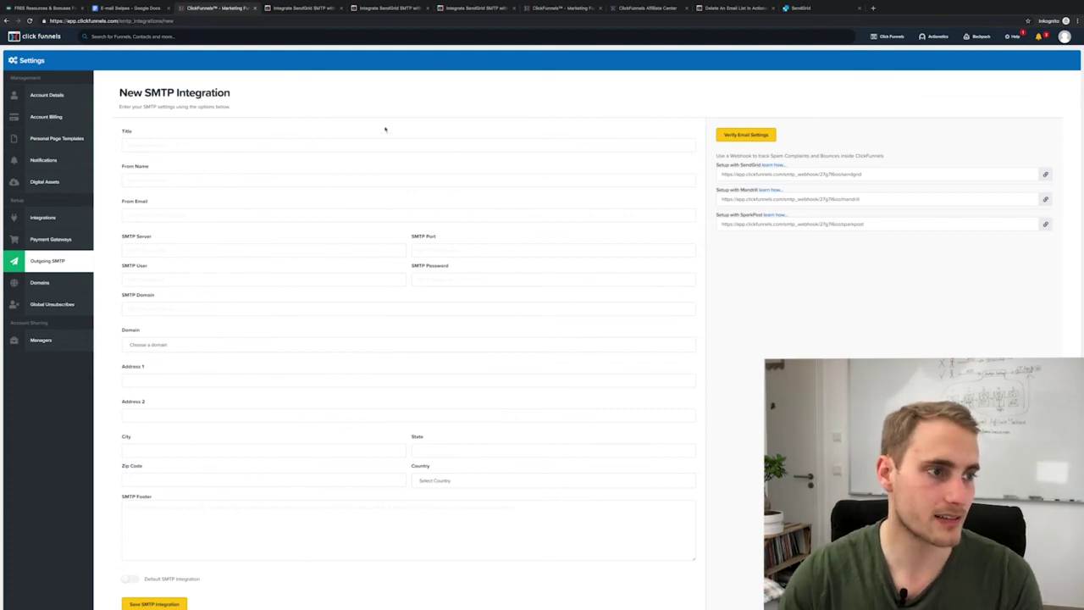
left_click(288, 9)
left_click(515, 297)
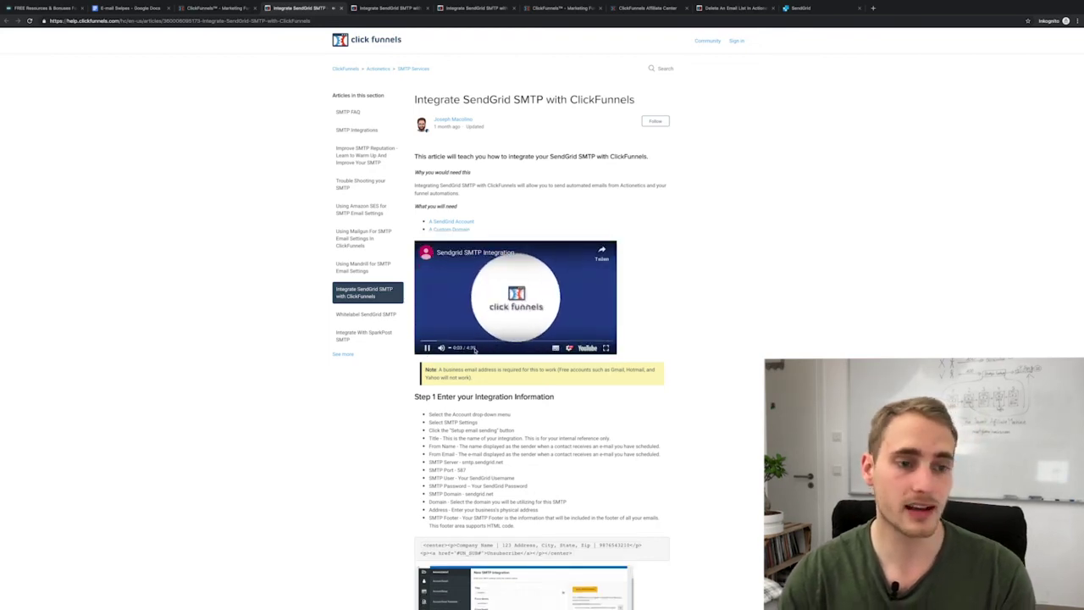
left_click(506, 324)
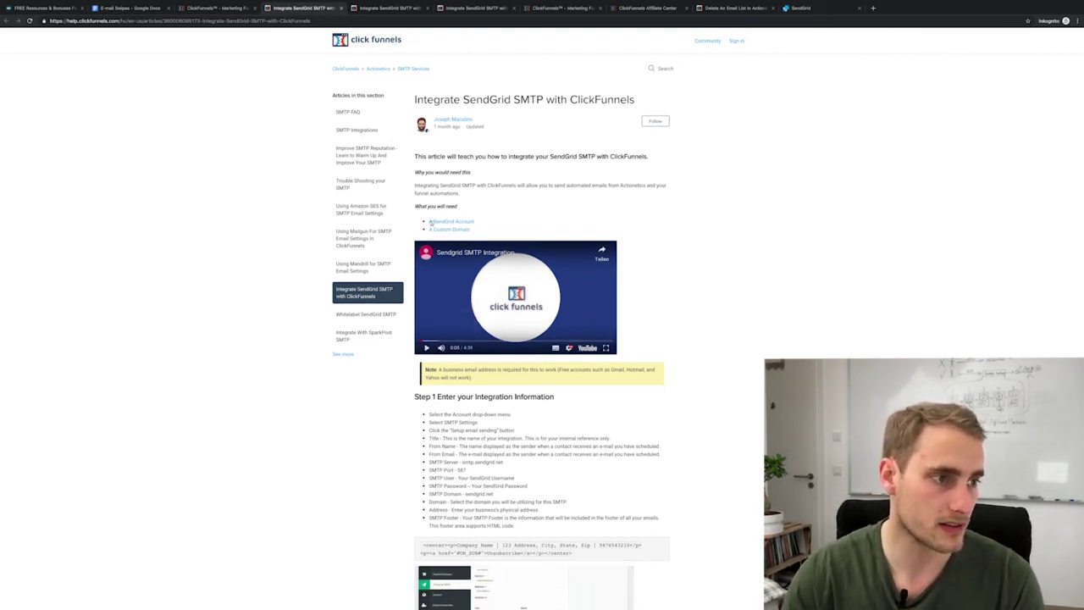
left_click(213, 8)
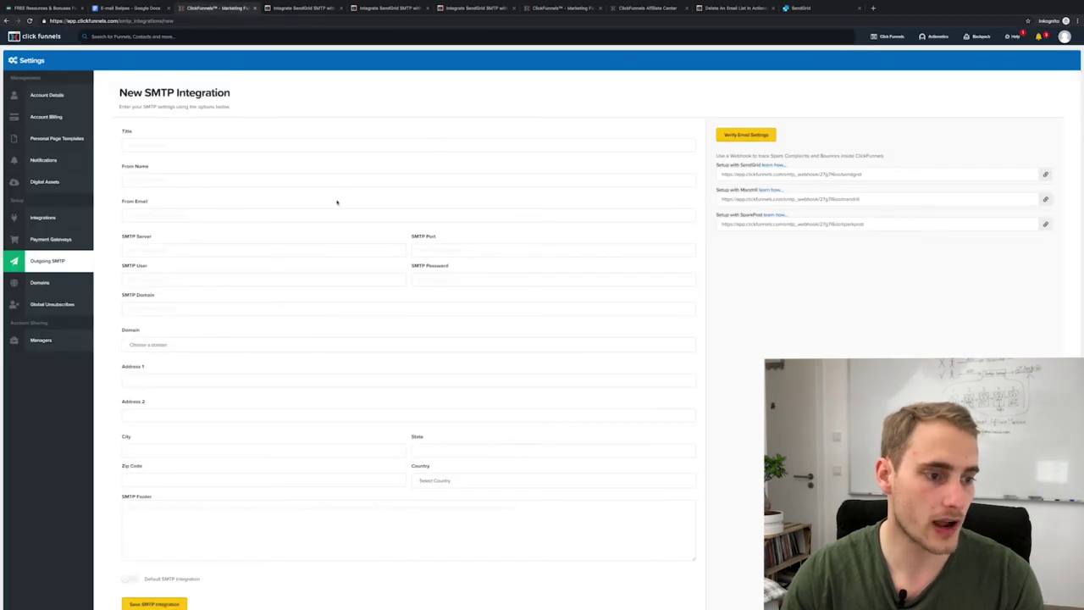
Read the SendGrid guide's Step 1 integration information and Step 2 webhook instructions.
left_click(300, 8)
scroll(641, 383, "down", 1)
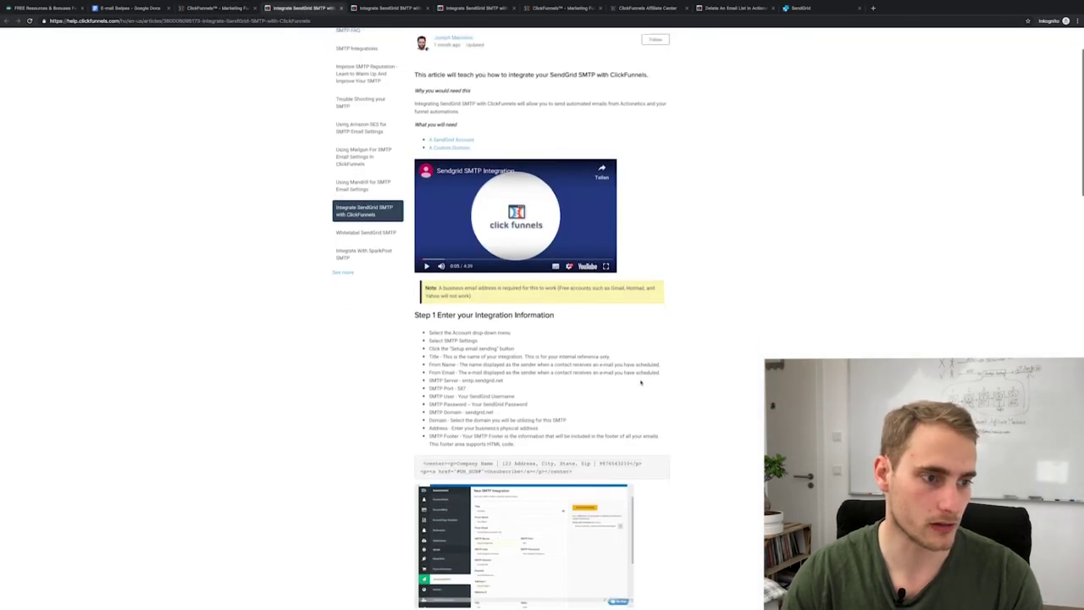
scroll(641, 383, "down", 2)
left_click_drag(423, 216, 517, 327)
left_click(516, 327)
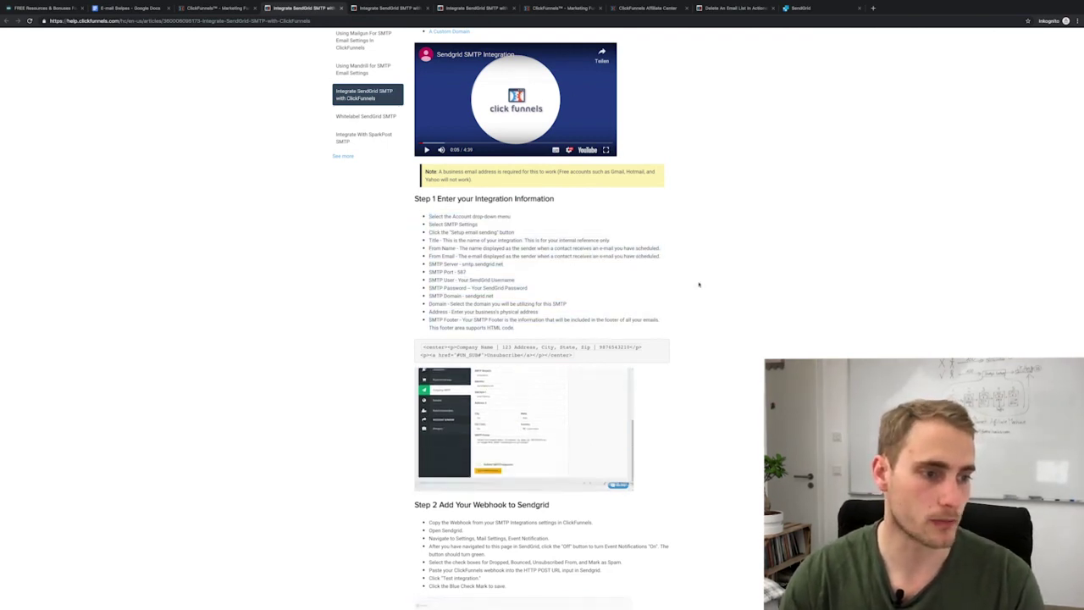
left_click_drag(445, 224, 584, 303)
scroll(584, 304, "down", 3)
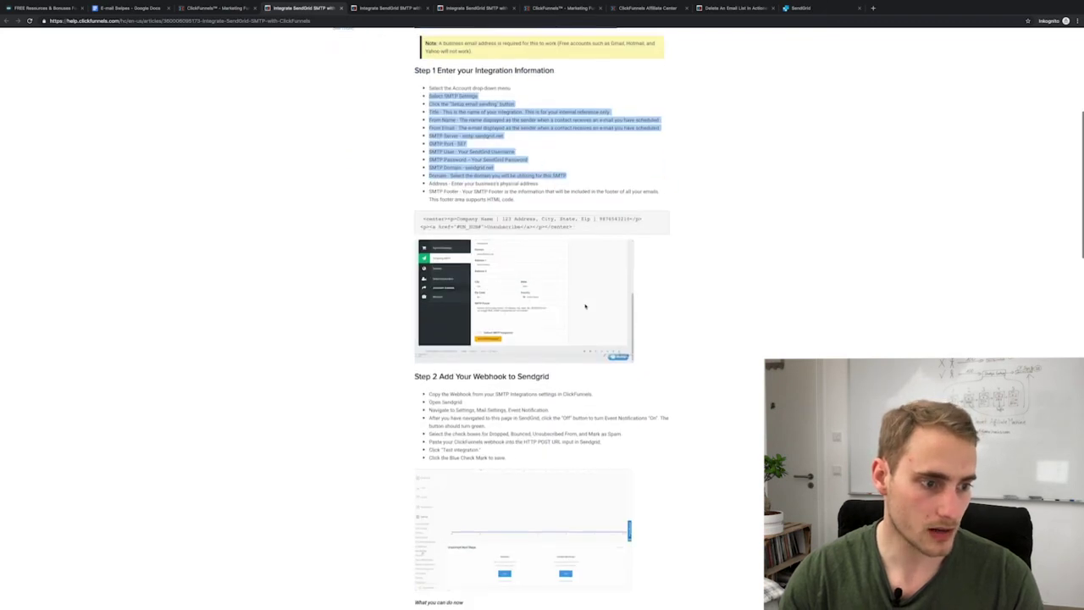
left_click(683, 431)
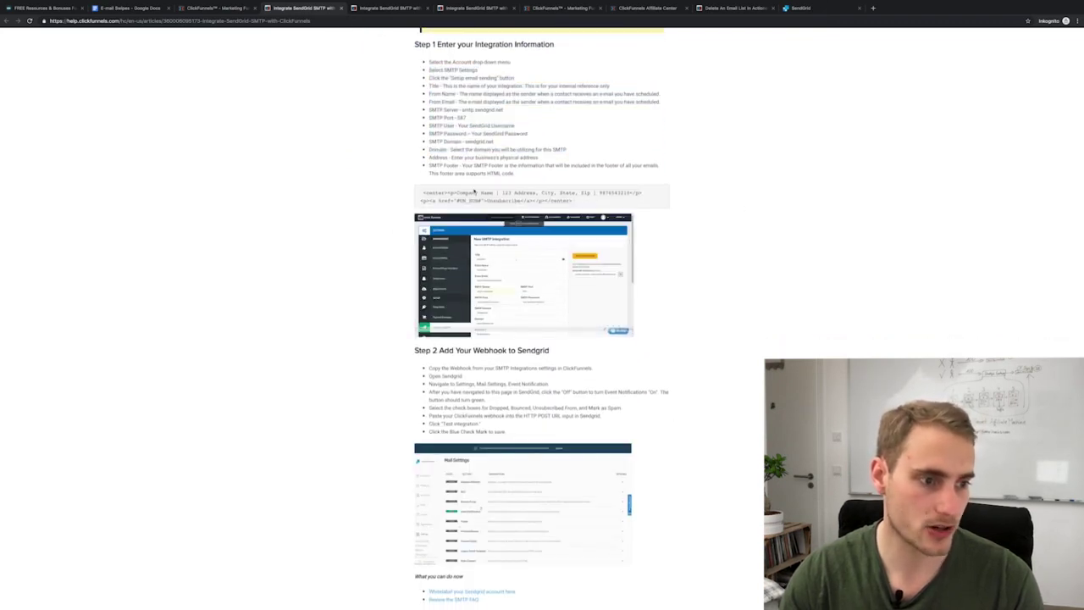
scroll(562, 402, "down", 2)
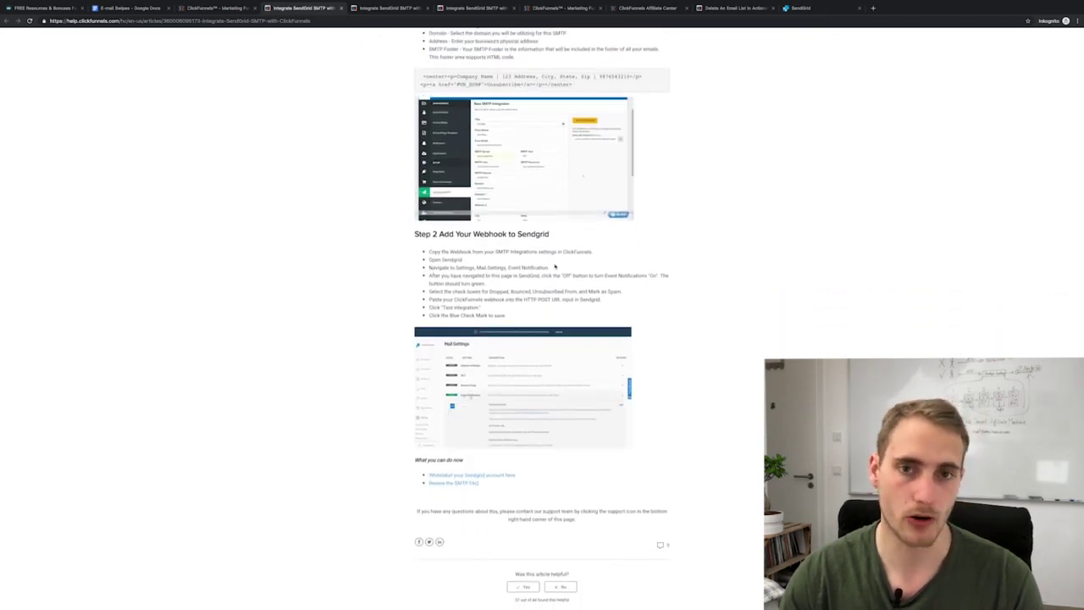
scroll(716, 286, "up", 5)
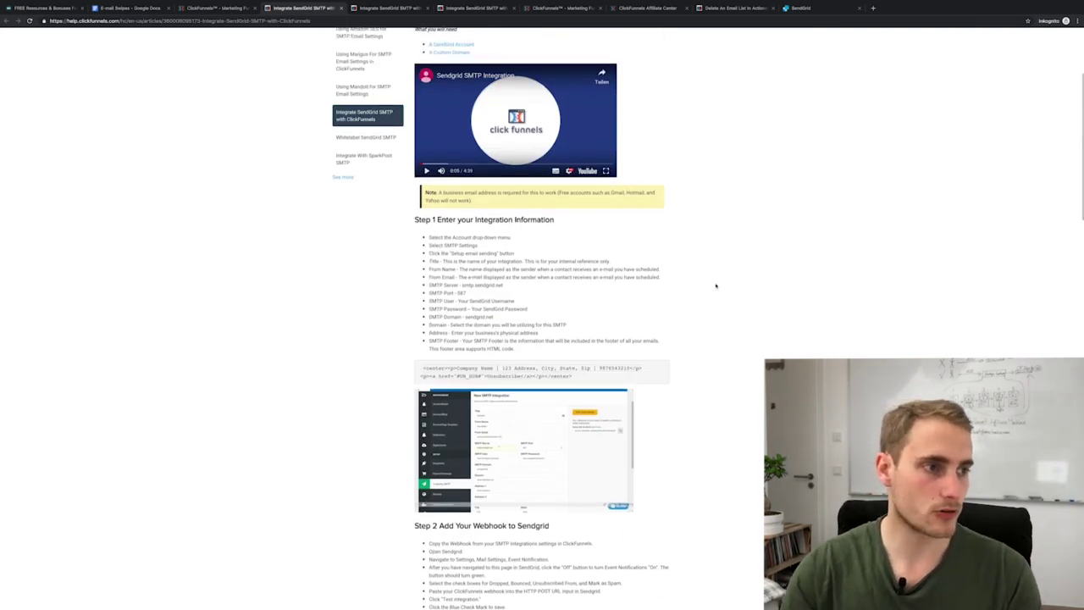
scroll(715, 286, "up", 3)
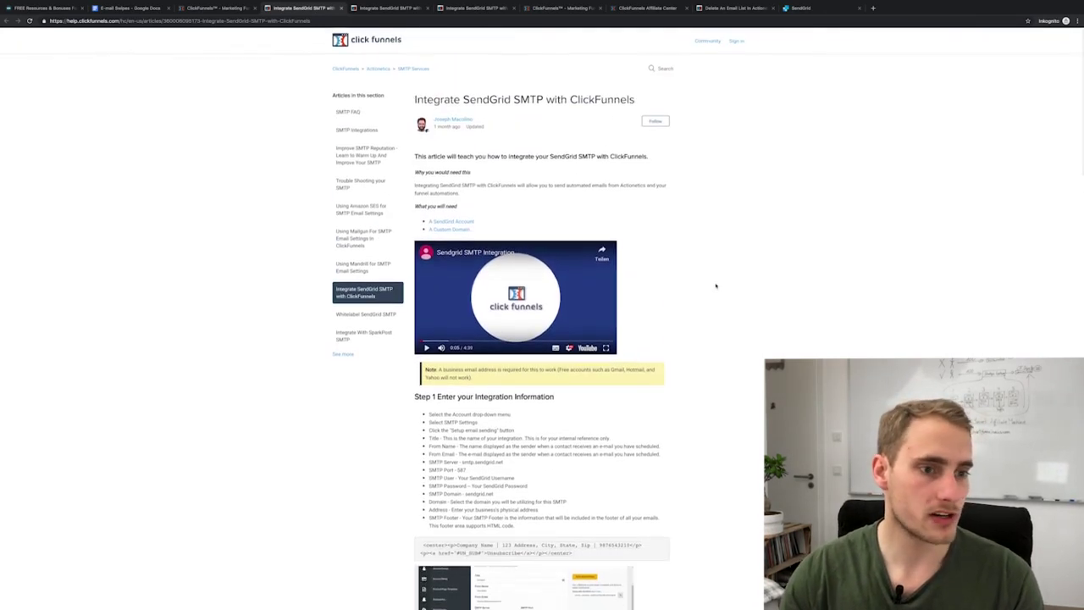
Reopen the SendGrid setup guide from the new SMTP integration form and skim through its instructions again.
left_click(216, 8)
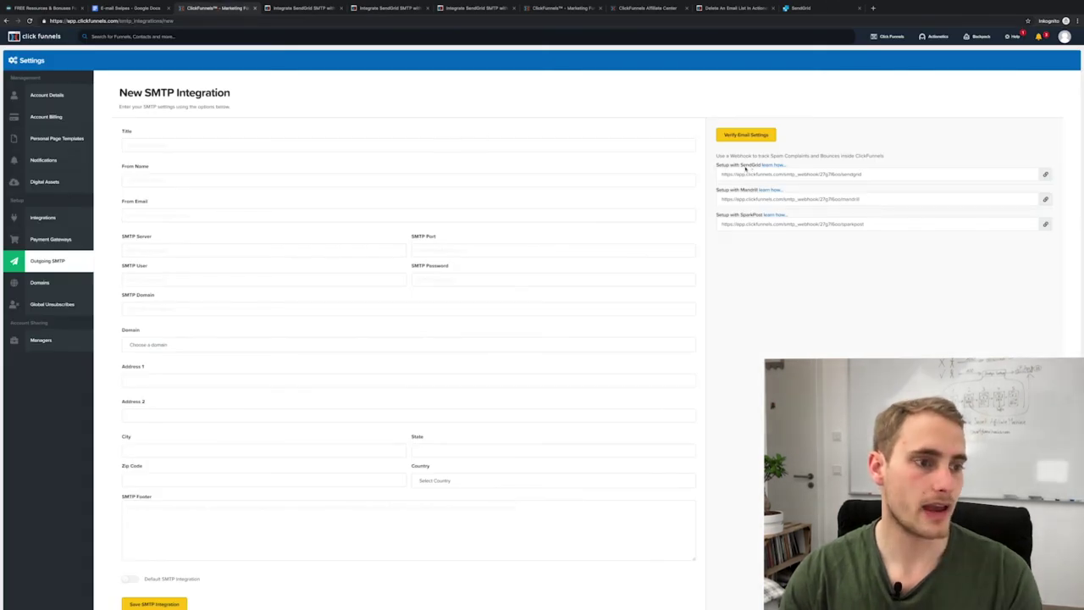
left_click(770, 166)
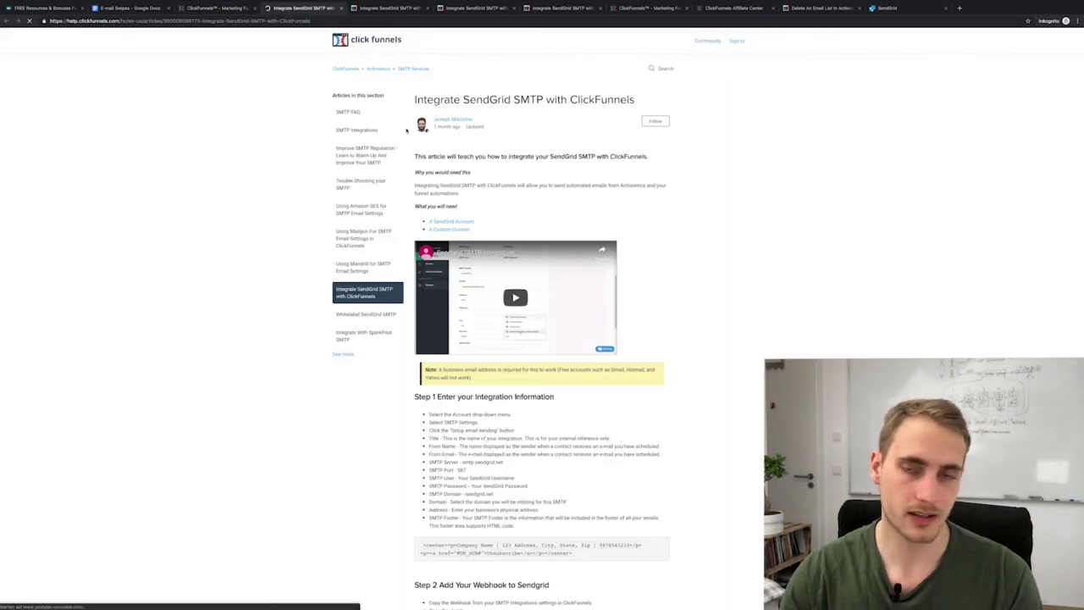
scroll(570, 244, "down", 3)
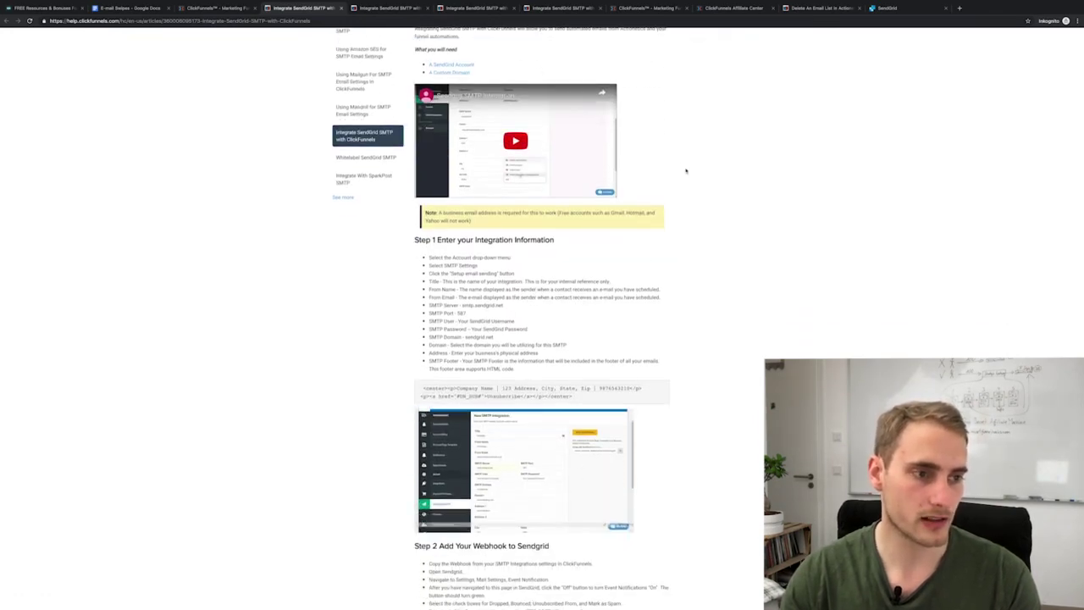
scroll(612, 302, "down", 4)
scroll(615, 110, "up", 5)
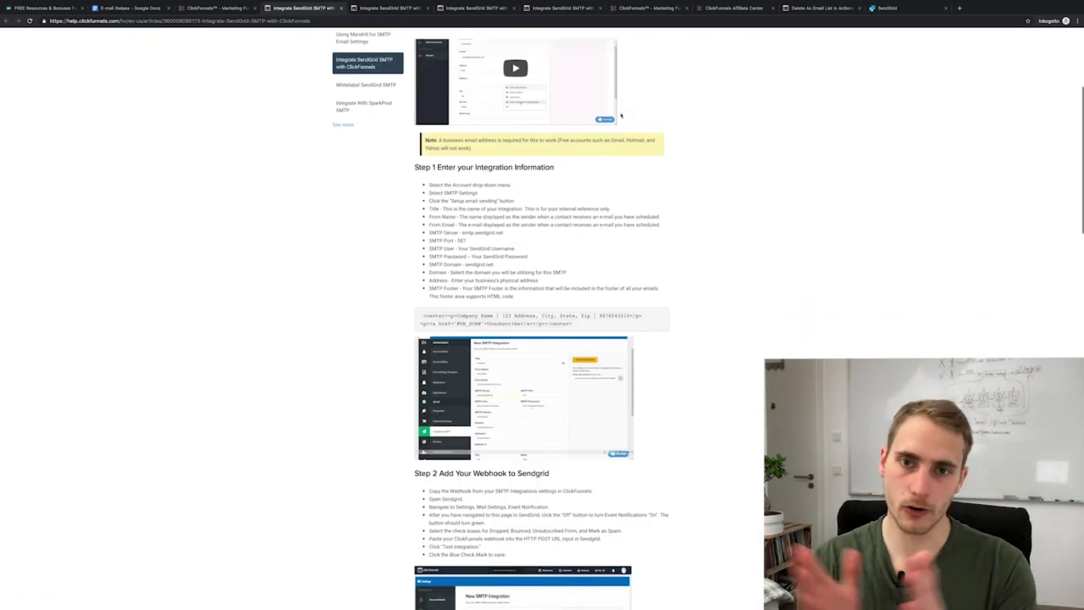